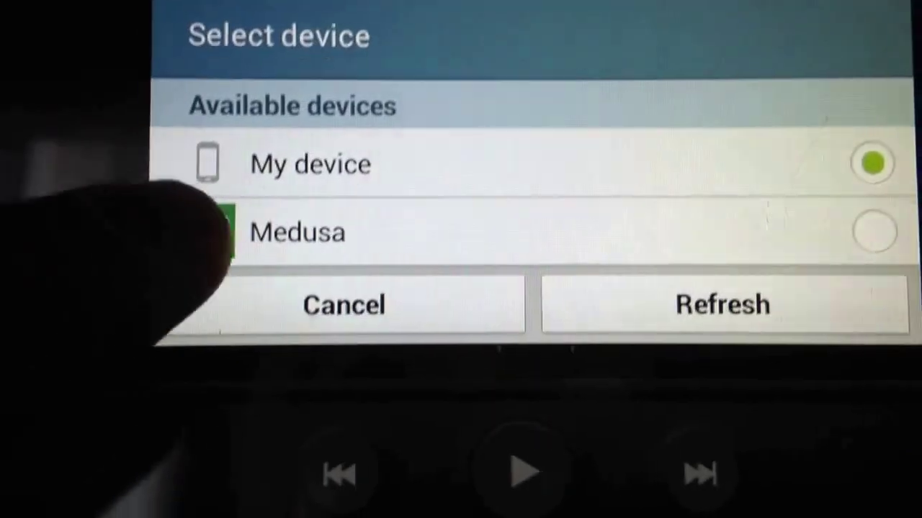
# Cast the Lawless movie to the Medusa Xbox from the Select device dialog
pyautogui.click(244, 307)
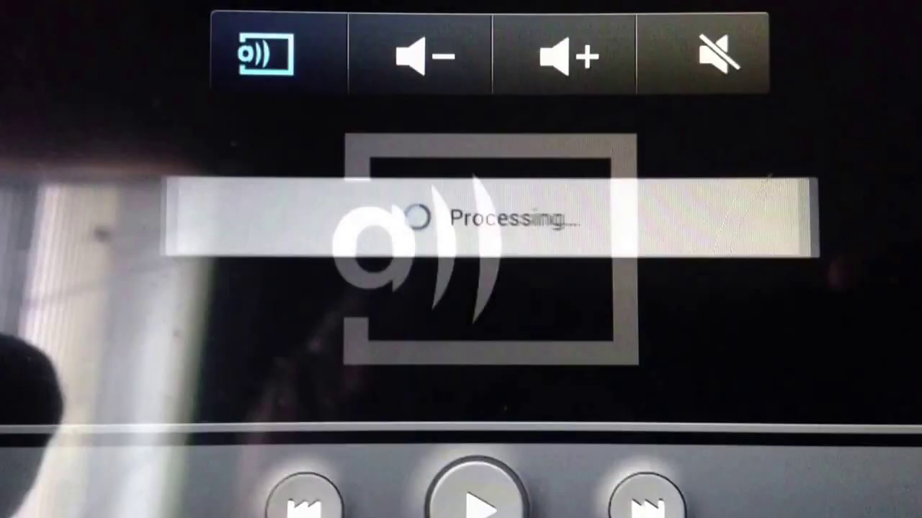